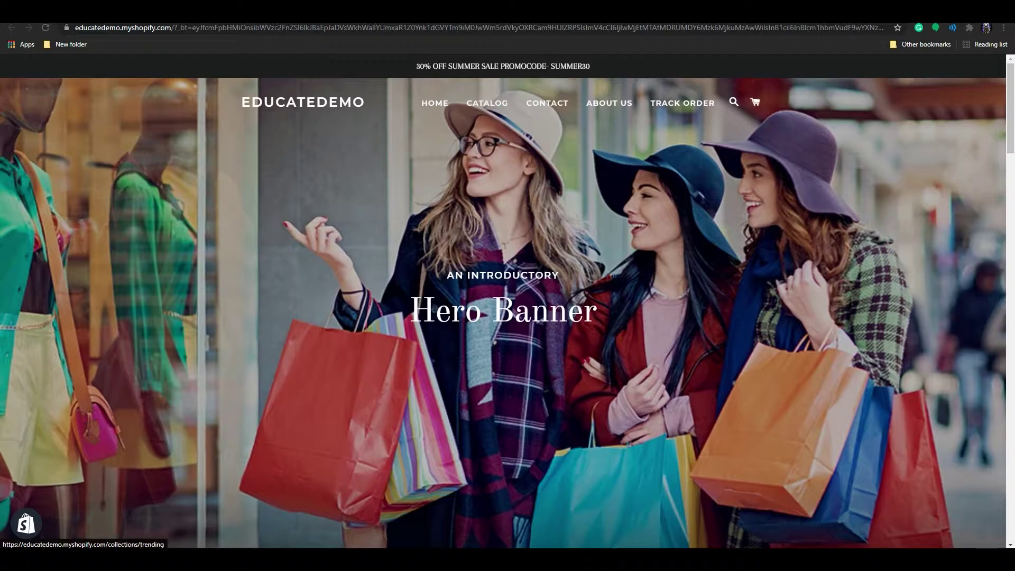
# In the admin, open the Main menu editor from Online Store > Navigation
pyautogui.hotkey('ctrl', 'w')
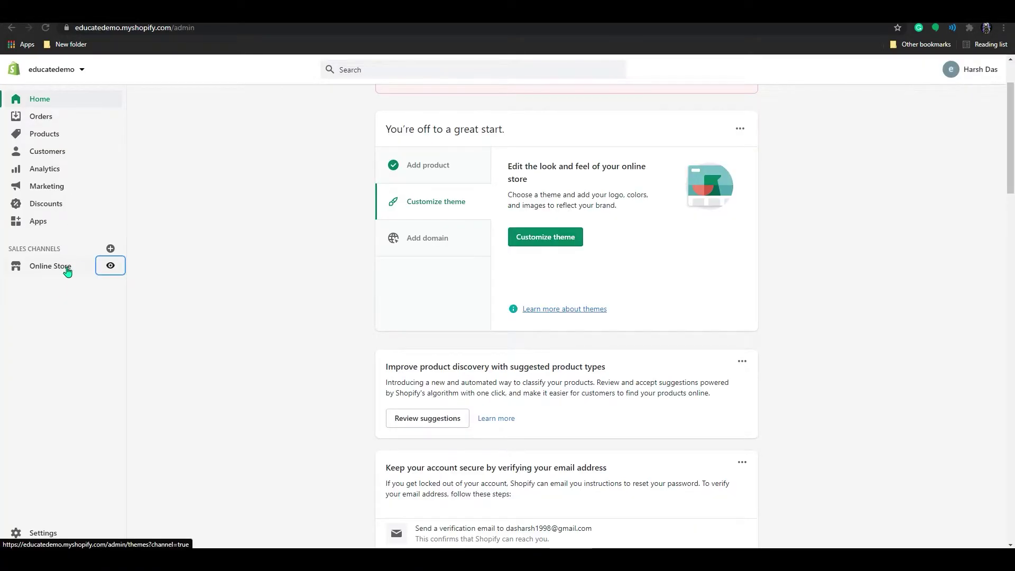
pyautogui.click(67, 270)
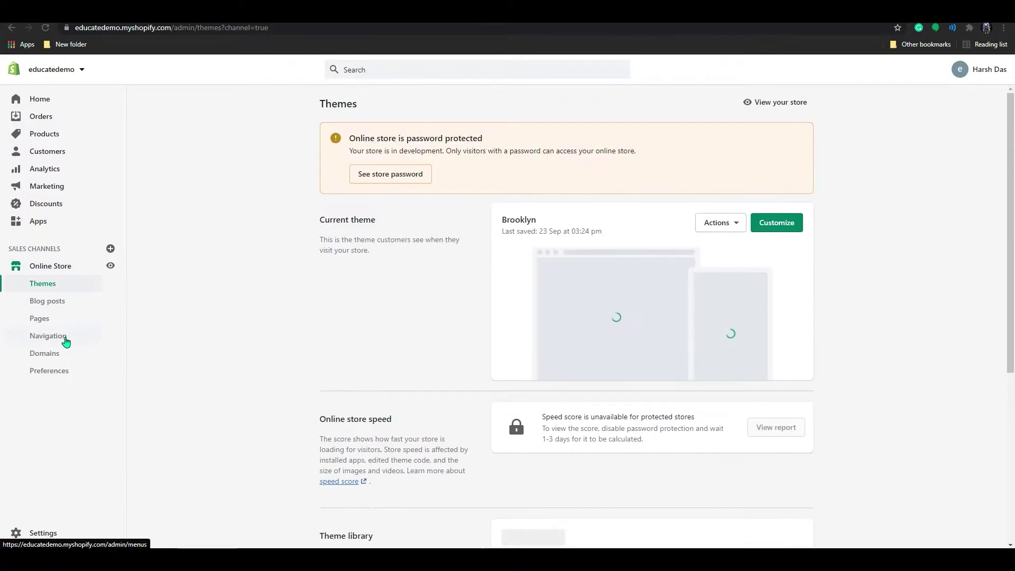
pyautogui.click(64, 339)
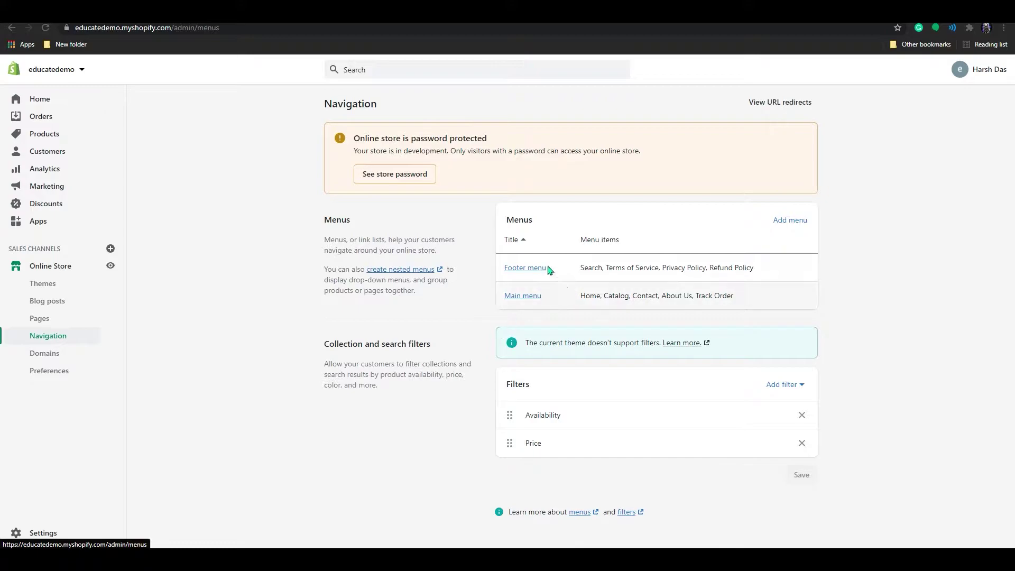
pyautogui.click(534, 299)
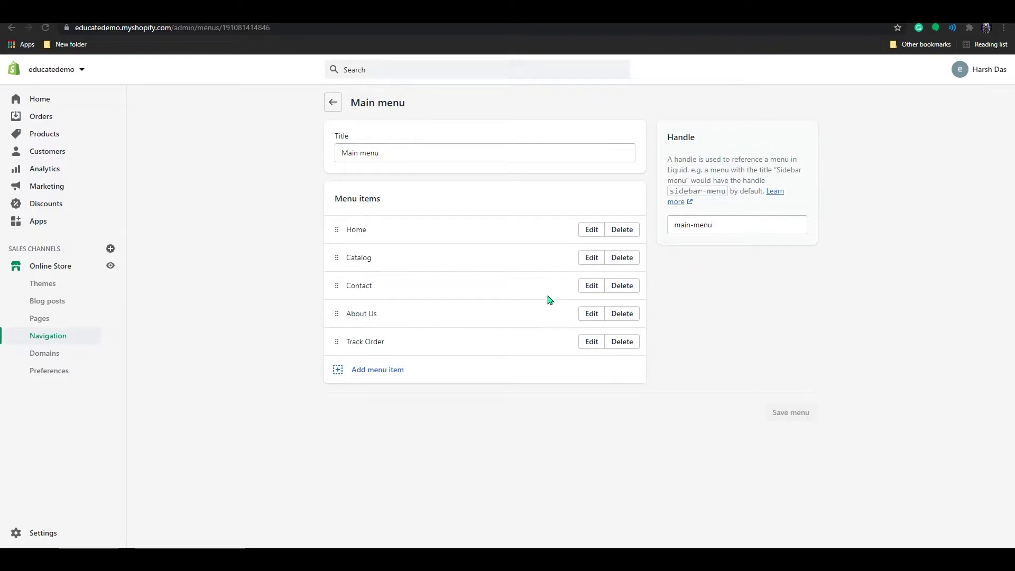
# Delete the Catalog item and start a new menu item named Shop
pyautogui.click(623, 262)
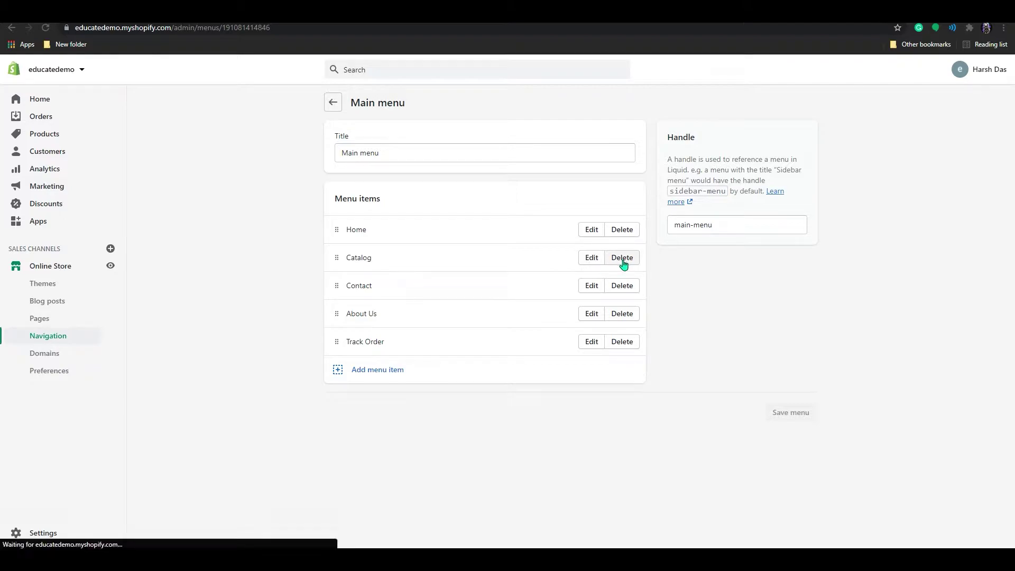
pyautogui.click(629, 338)
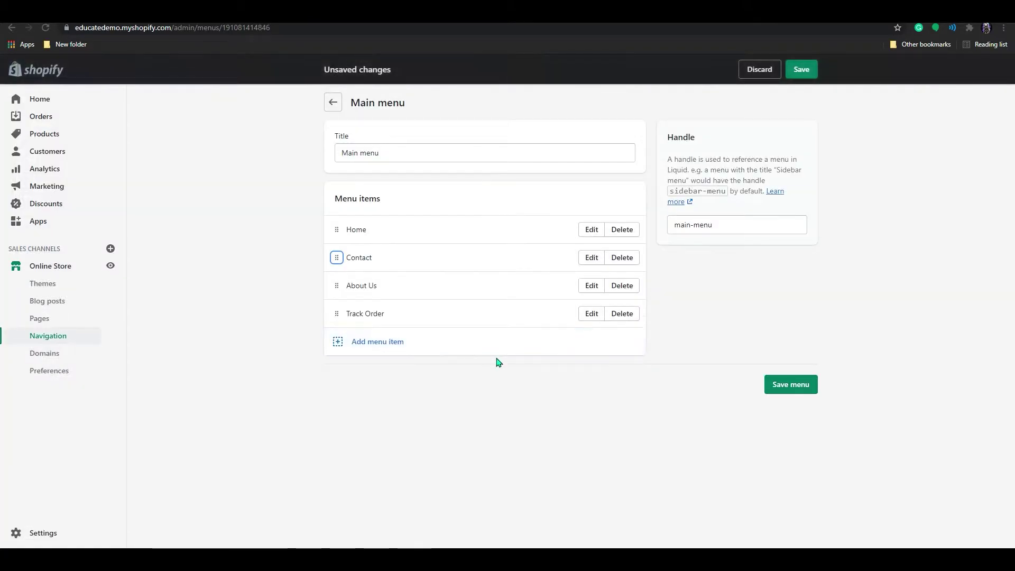
pyautogui.click(370, 342)
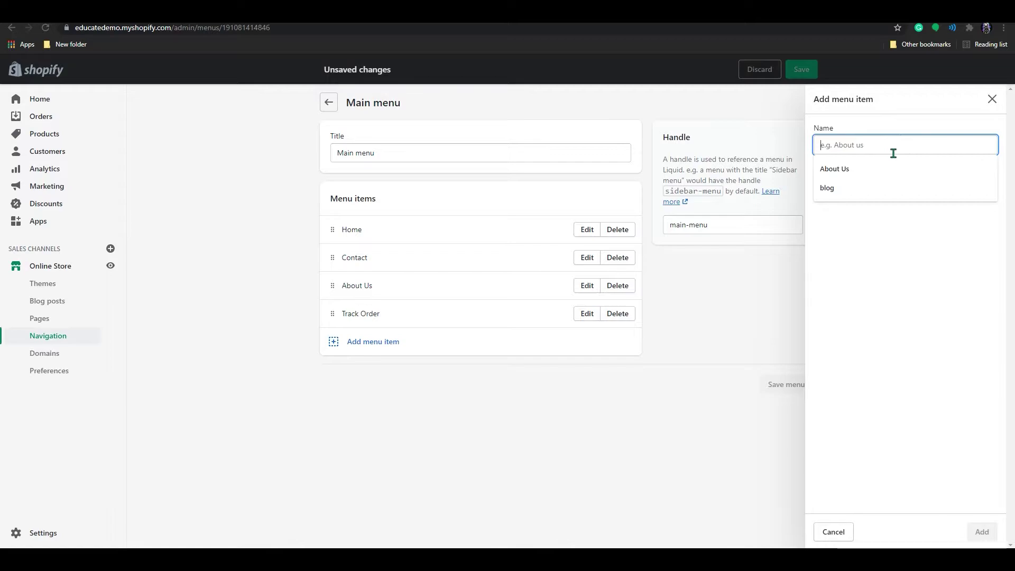
pyautogui.write('Shop')
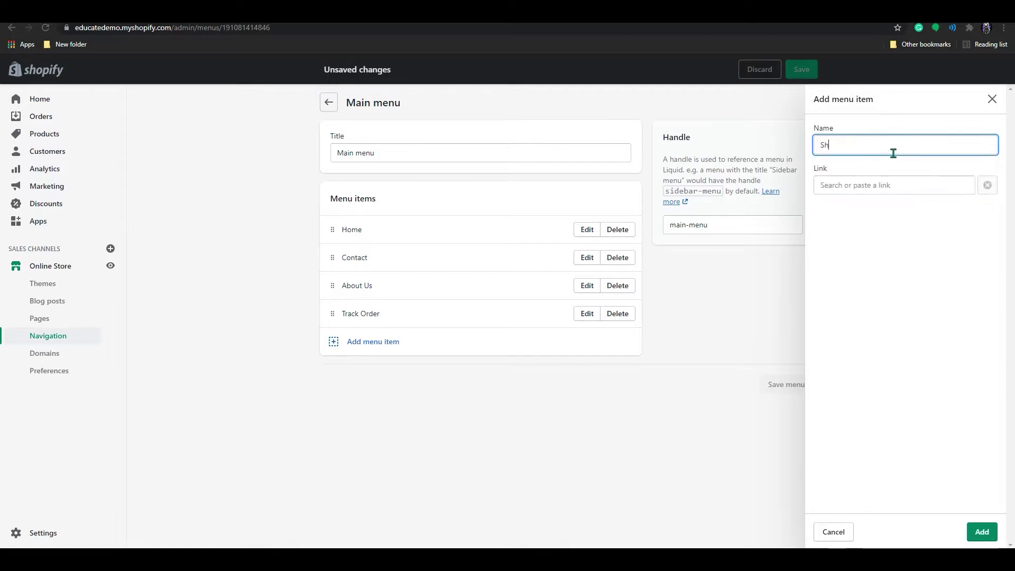
# Link Shop to Products > All products and add it to the menu
pyautogui.click(892, 185)
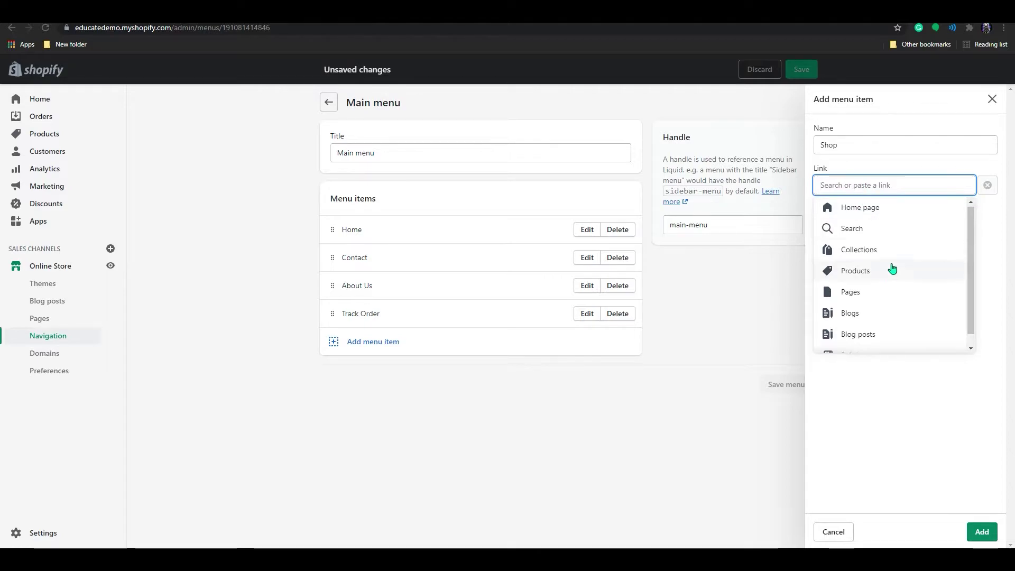
pyautogui.scroll(-1, 889, 268)
pyautogui.scroll(1, 888, 274)
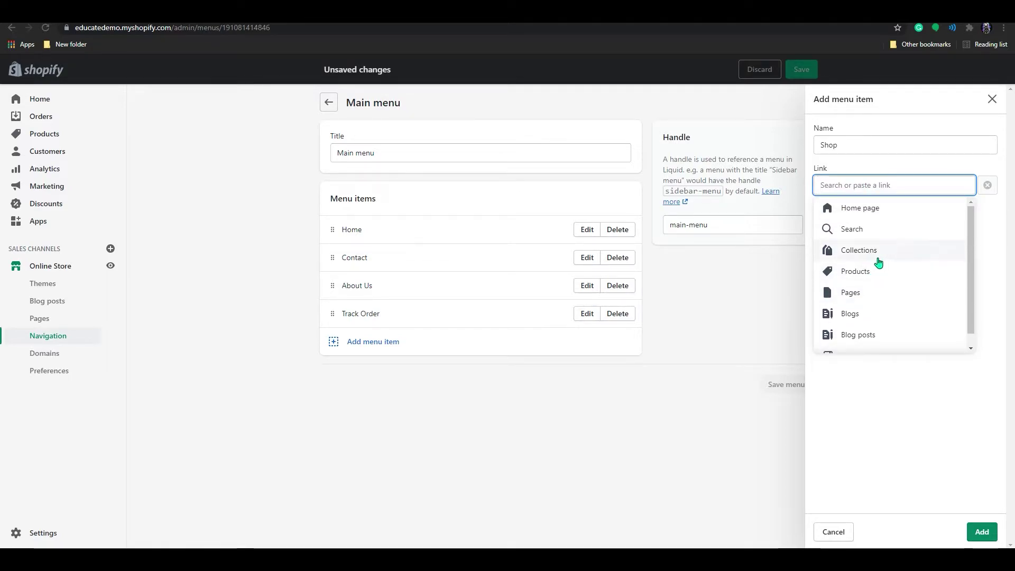
pyautogui.click(868, 294)
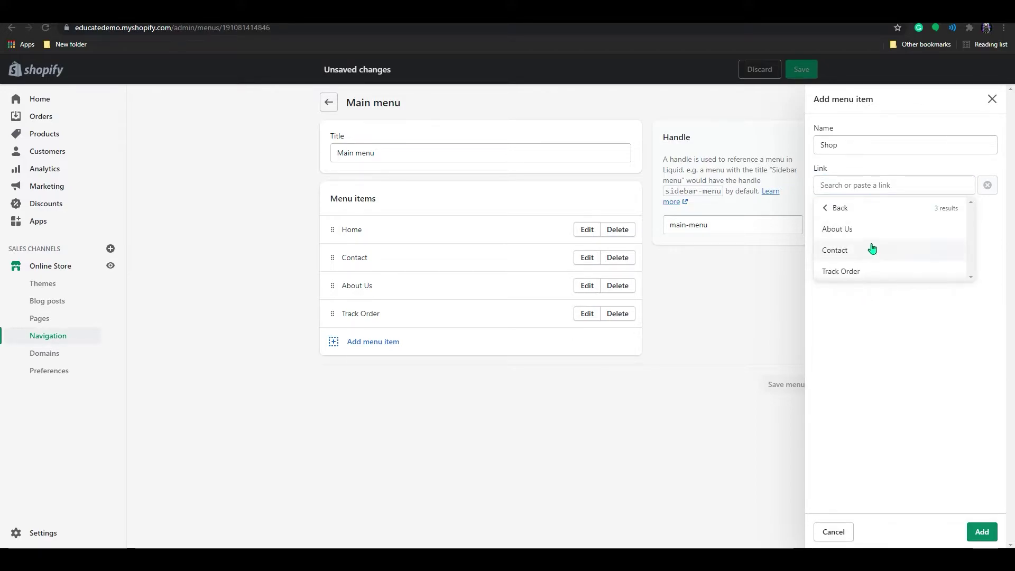
pyautogui.click(850, 185)
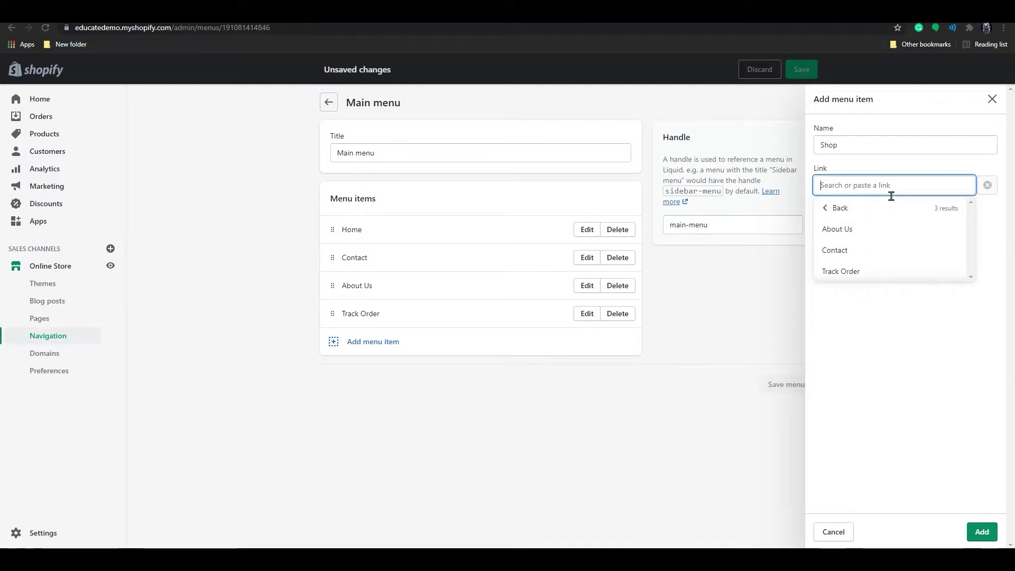
pyautogui.click(856, 207)
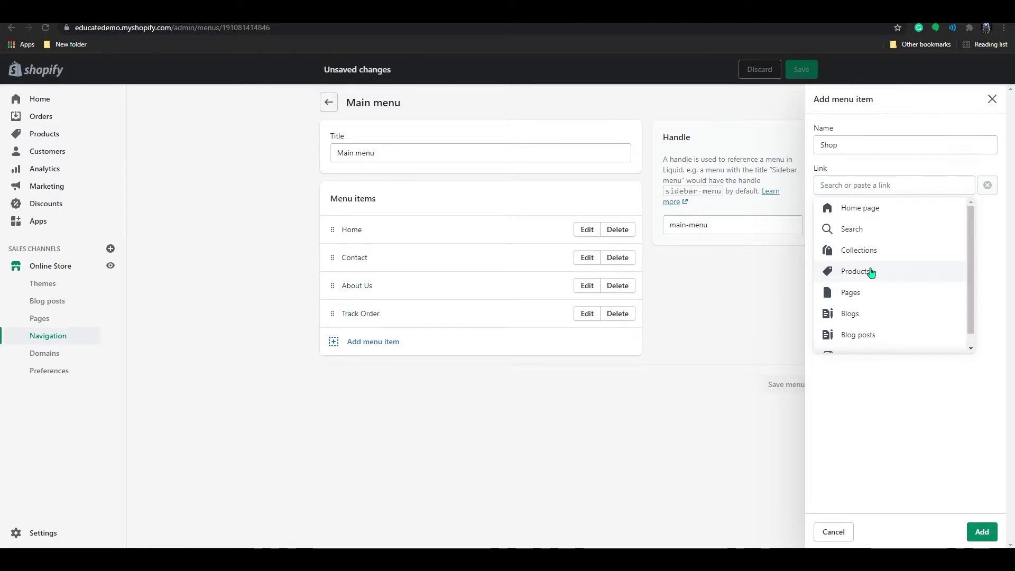
pyautogui.click(870, 273)
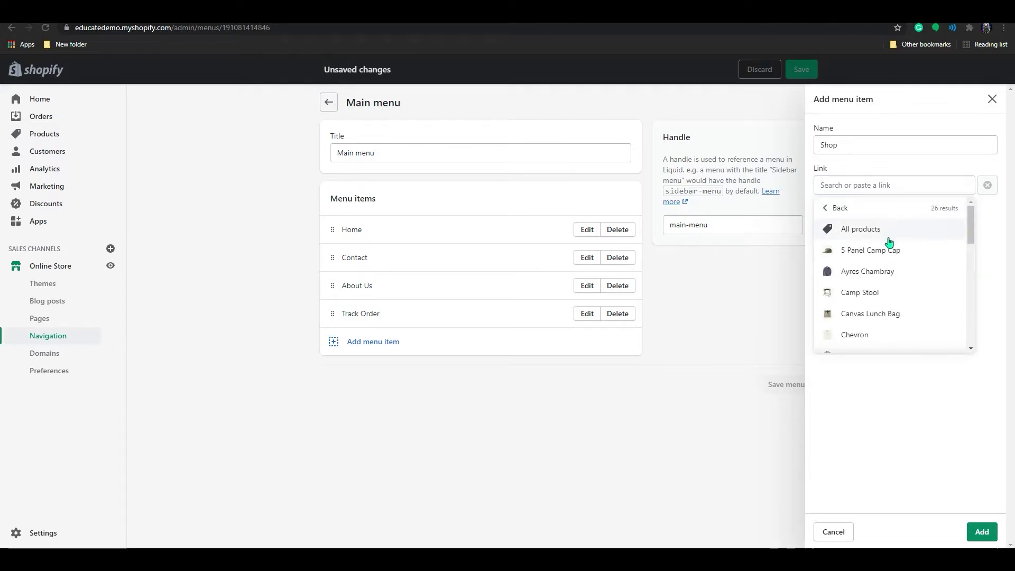
pyautogui.click(879, 234)
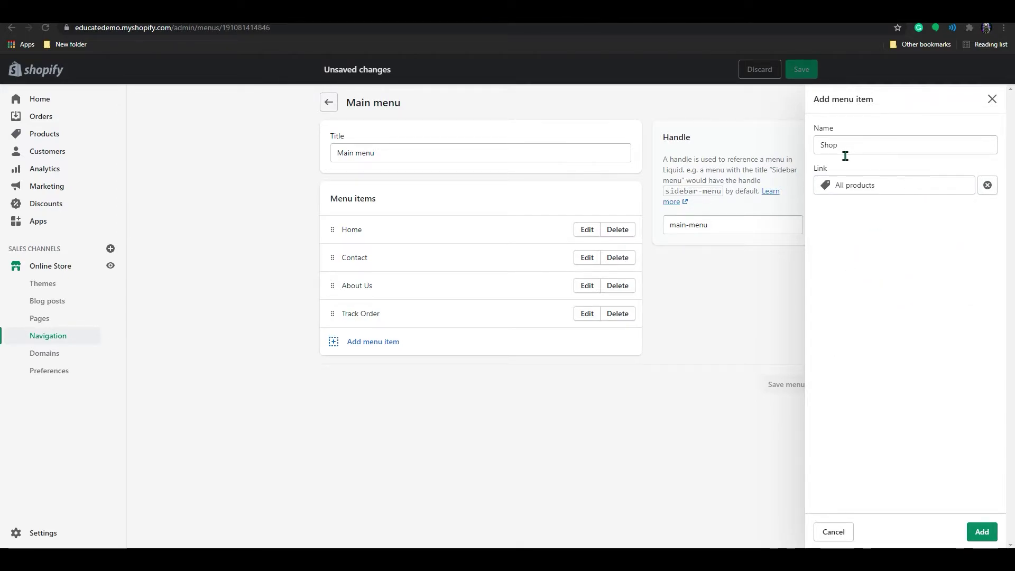
pyautogui.click(983, 532)
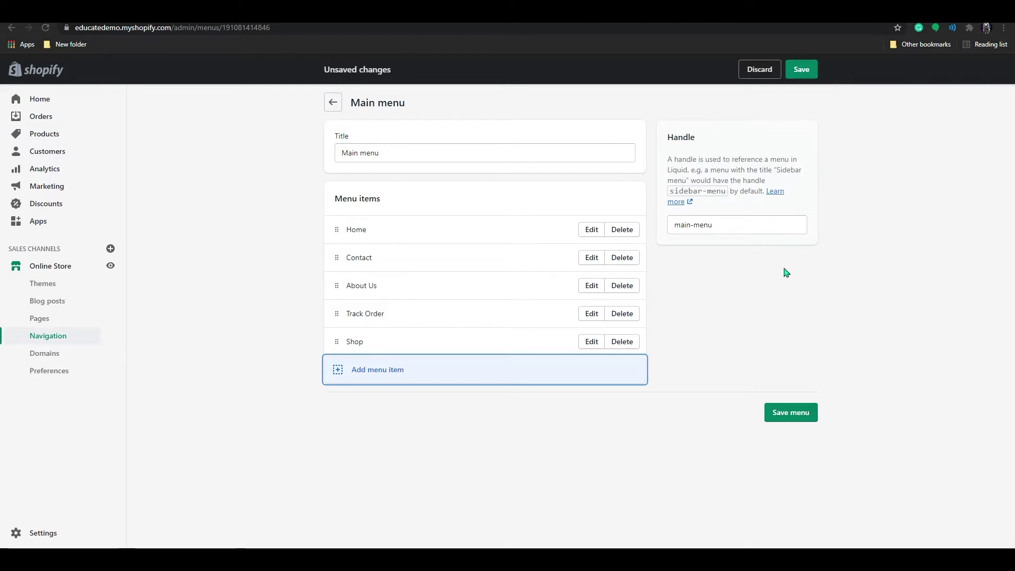
# Save the menu with the new Shop item and preview the live storefront
pyautogui.click(788, 413)
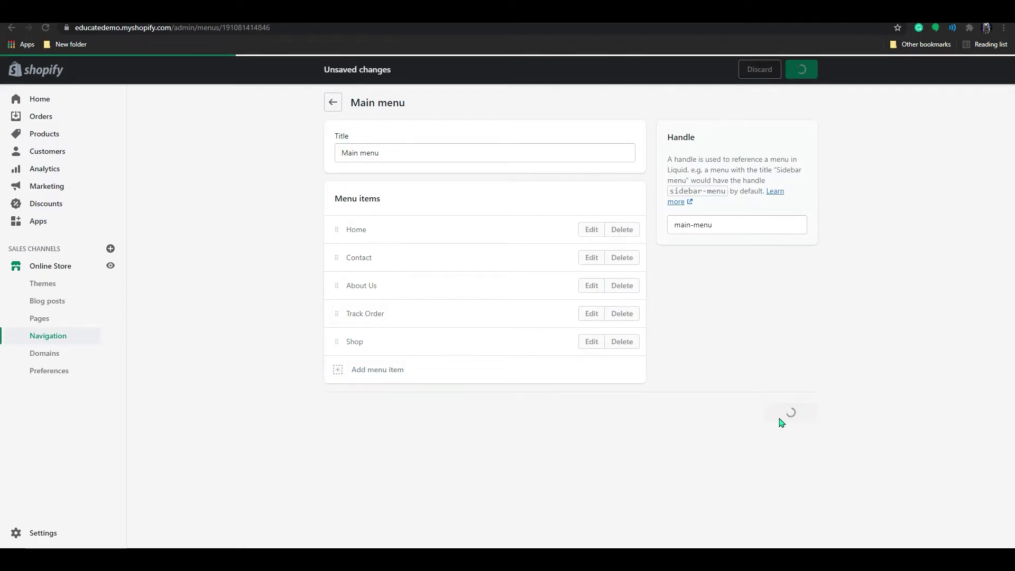
pyautogui.click(114, 269)
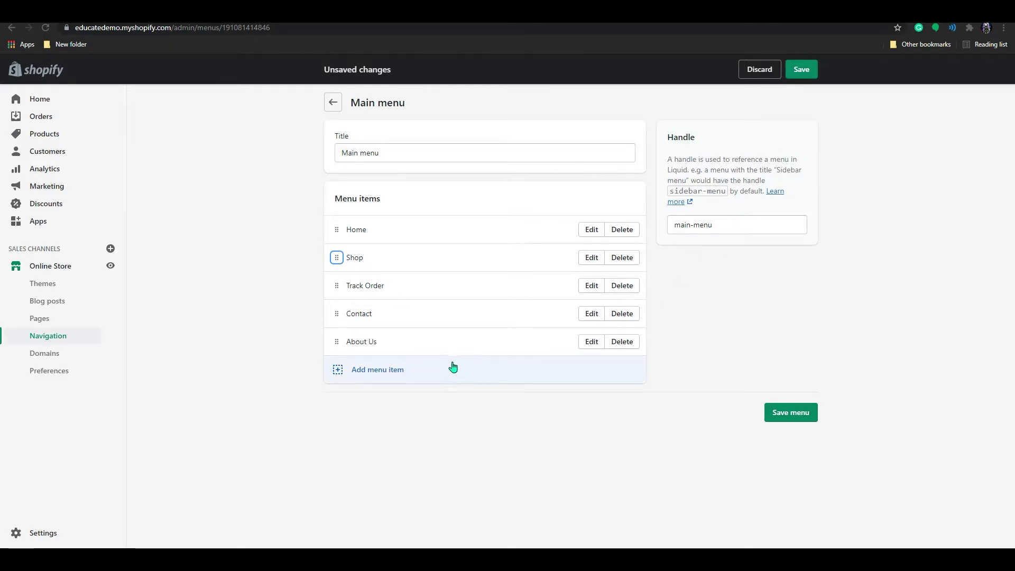
# Add a menu item named Collection, linked to Collections > All collections
pyautogui.click(384, 376)
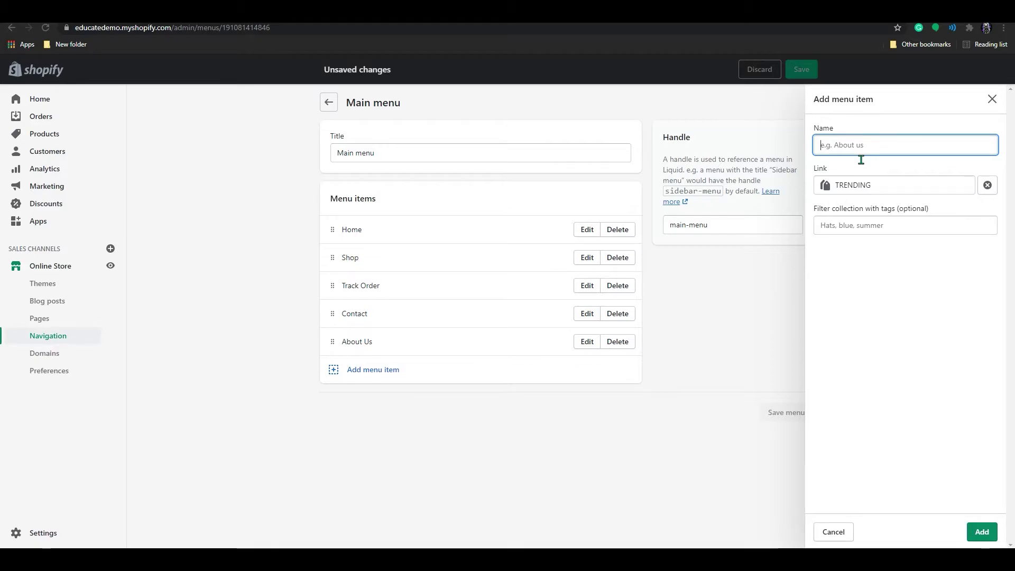
pyautogui.write('Colelction')
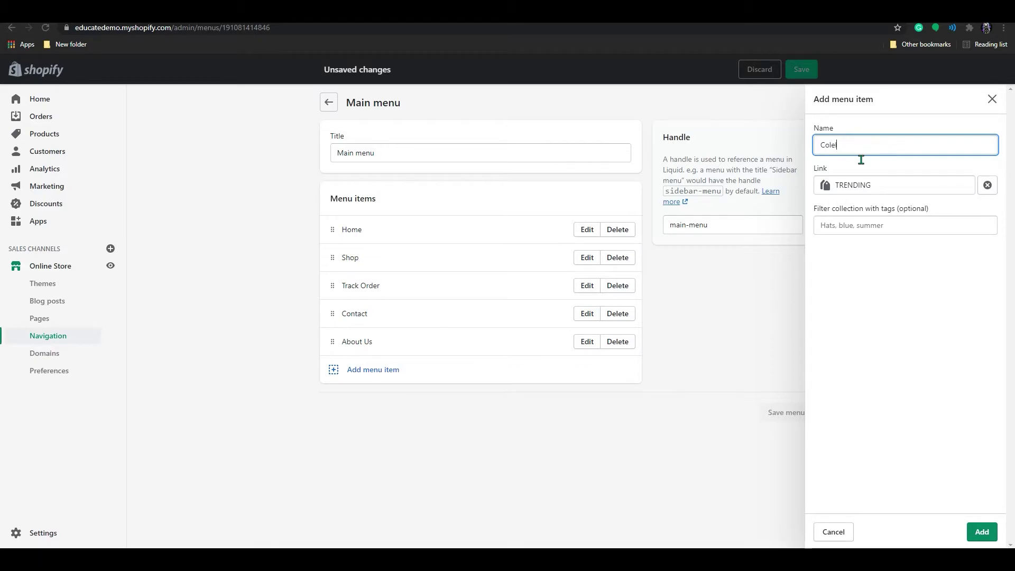
pyautogui.press('BackSpace')
pyautogui.press('BackSpace')
pyautogui.press('BackSpace')
pyautogui.press('BackSpace')
pyautogui.press('BackSpace')
pyautogui.press('BackSpace')
pyautogui.press('BackSpace')
pyautogui.click(898, 192)
pyautogui.click(903, 257)
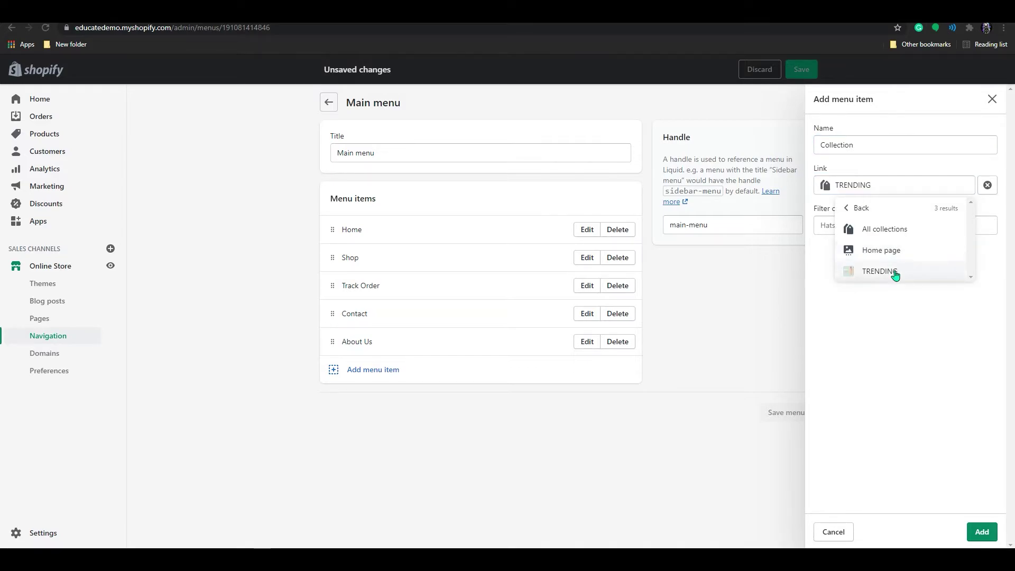
pyautogui.click(893, 235)
pyautogui.click(982, 531)
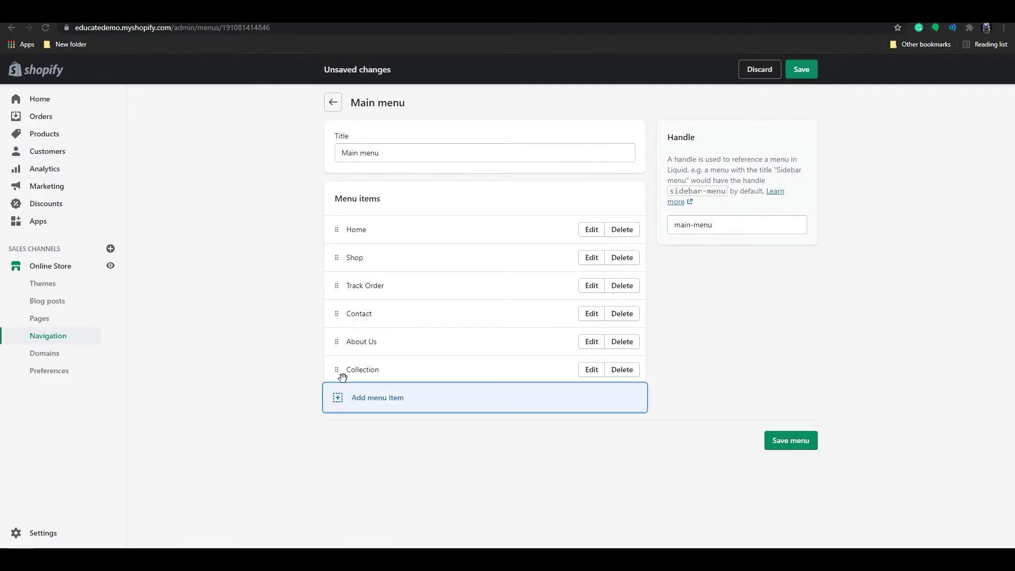
# Nest Collection under Shop and expand Shop to confirm Collection sits beneath it
pyautogui.moveTo(343, 377); pyautogui.dragTo(404, 296)
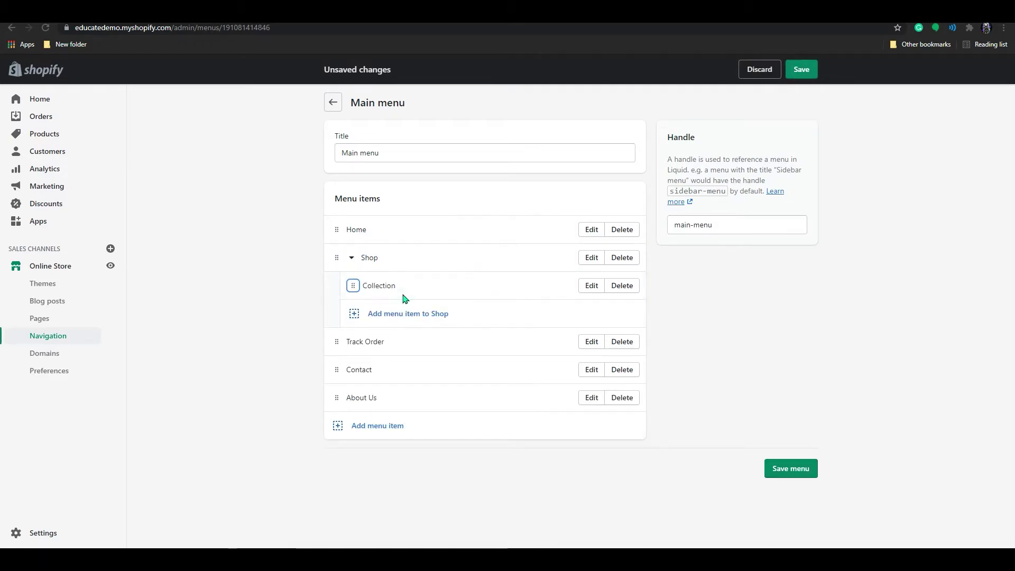
pyautogui.click(356, 261)
pyautogui.click(356, 262)
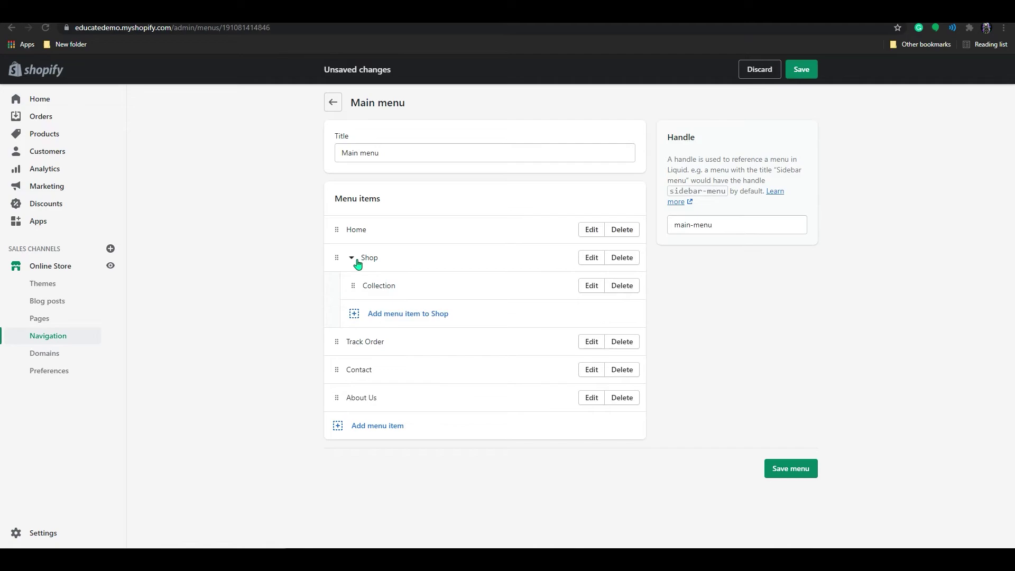
pyautogui.click(356, 261)
pyautogui.click(356, 261)
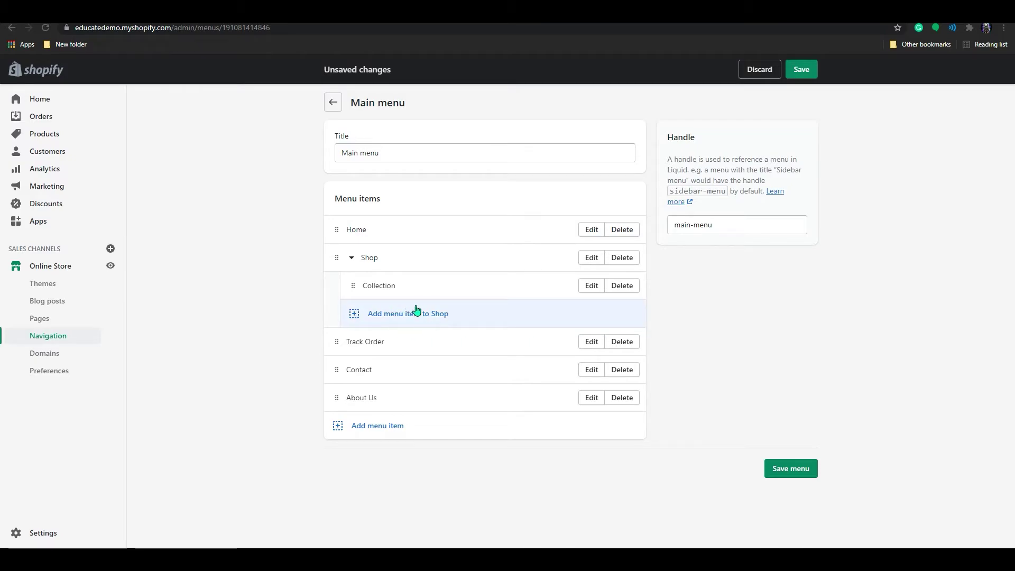
# Add a 'shirt' item inside Shop, linked to the Cydney Plaid product
pyautogui.moveTo(383, 292); pyautogui.dragTo(374, 298)
pyautogui.click(454, 315)
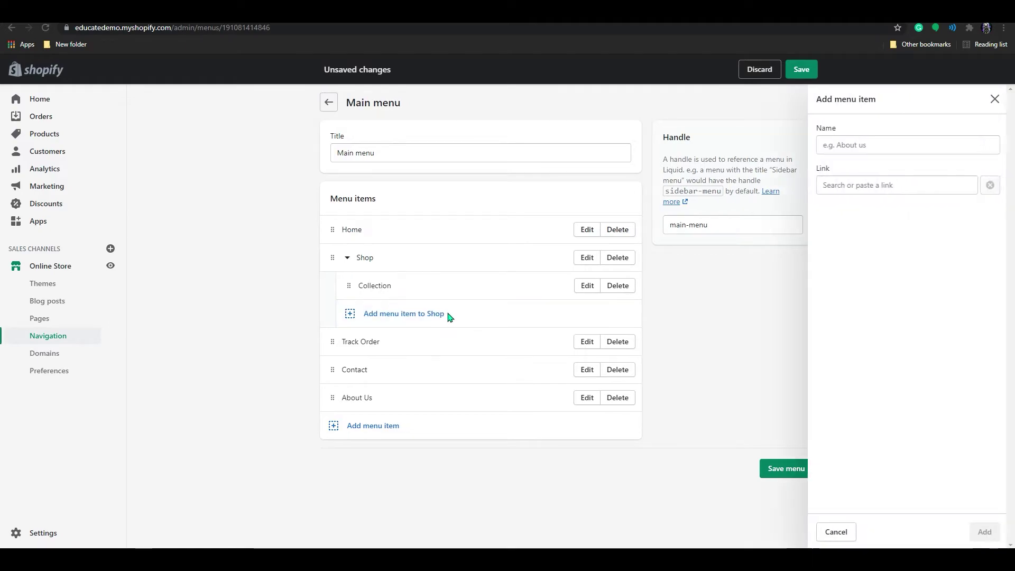
pyautogui.click(869, 153)
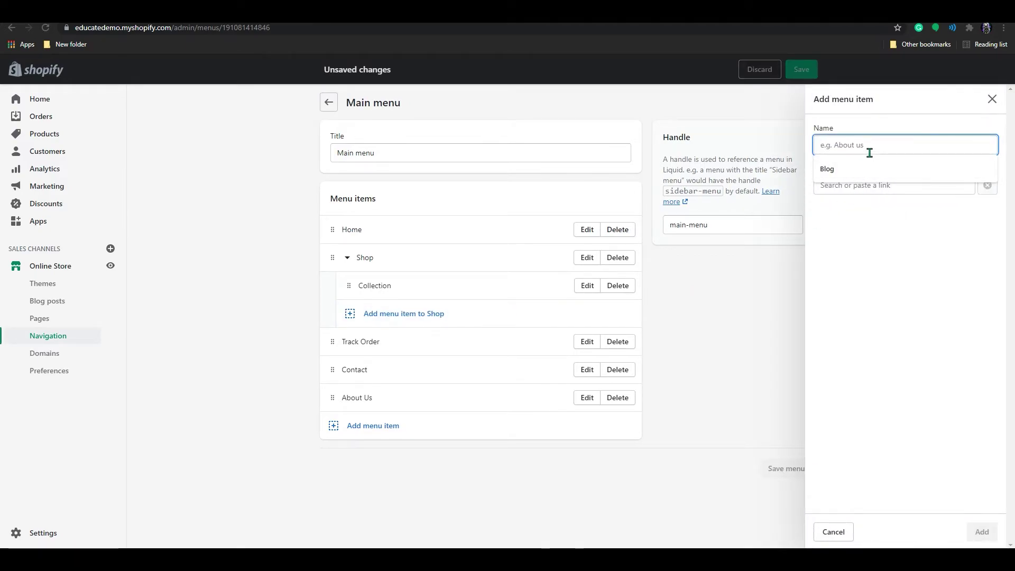
pyautogui.write('shirt')
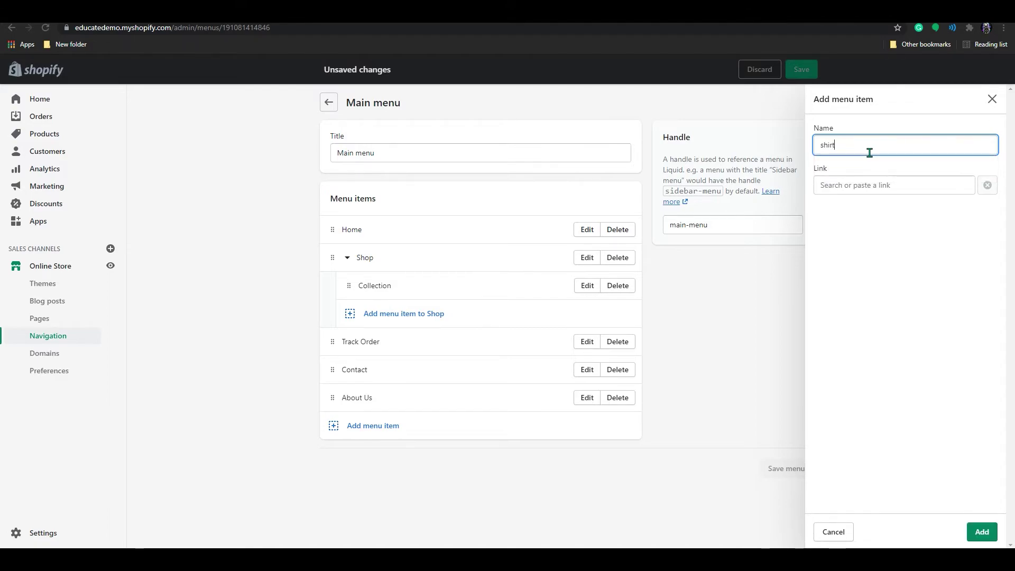
pyautogui.click(897, 199)
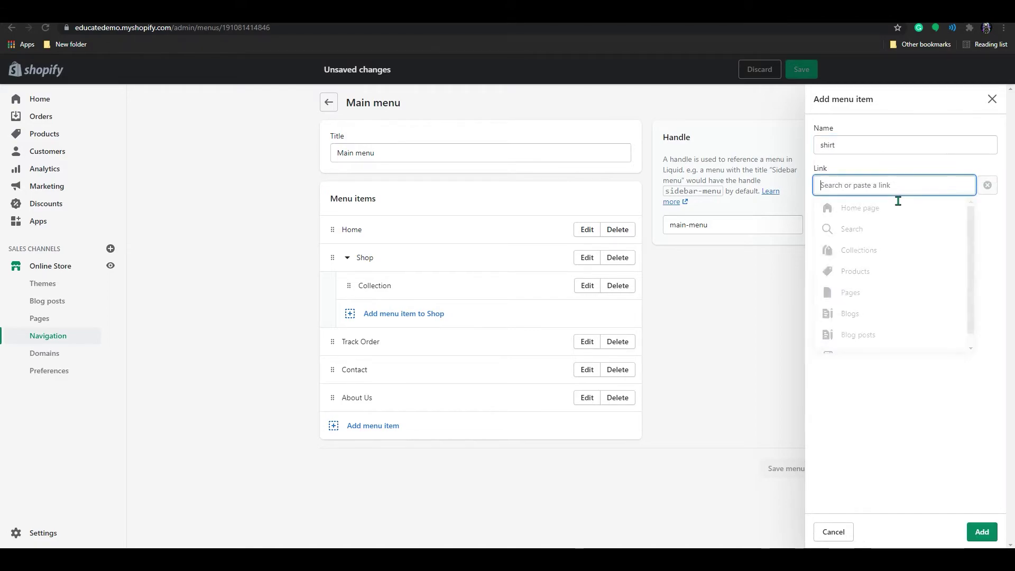
pyautogui.click(873, 271)
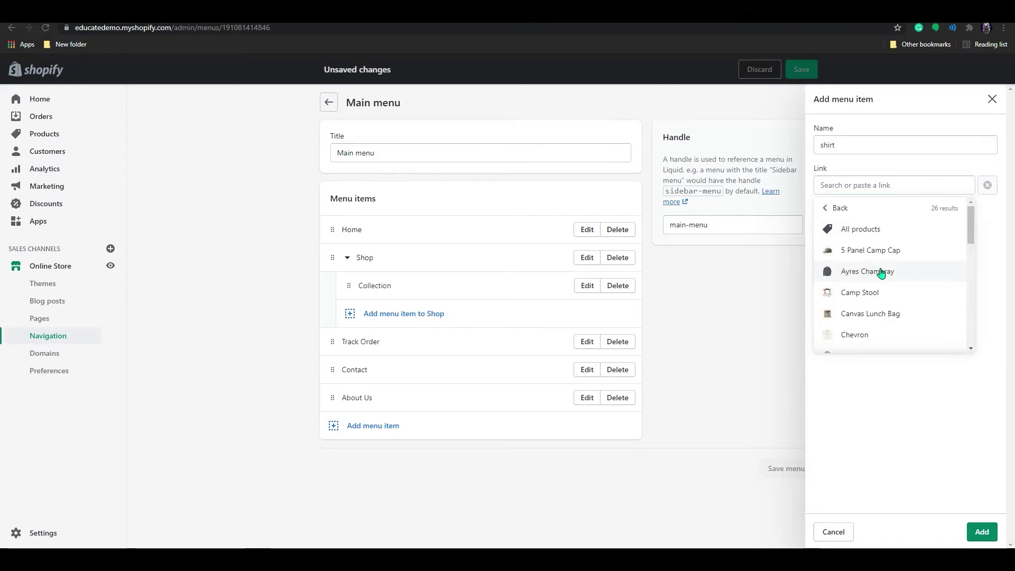
pyautogui.scroll(-2, 880, 304)
pyautogui.scroll(-2, 880, 313)
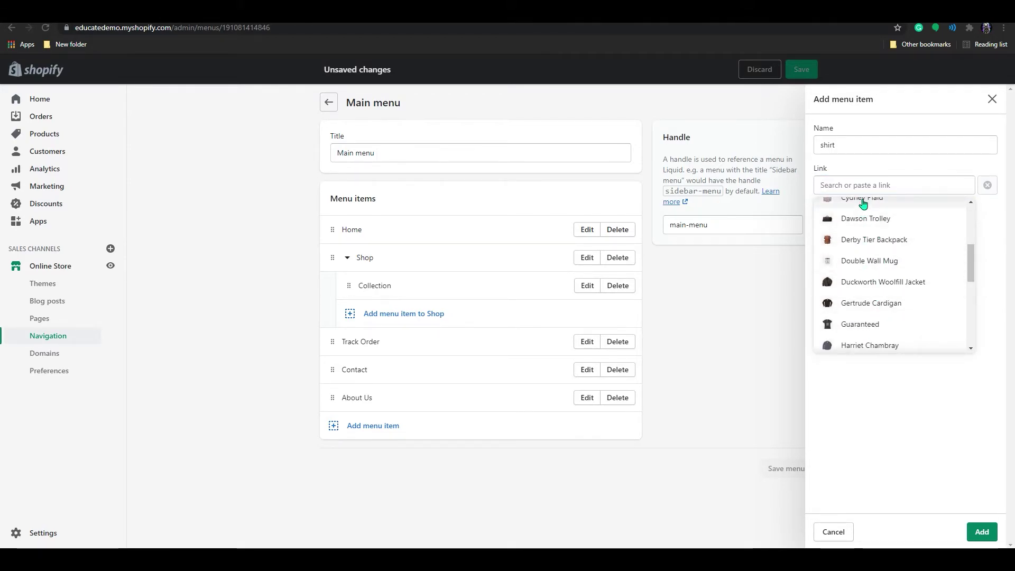
pyautogui.click(862, 201)
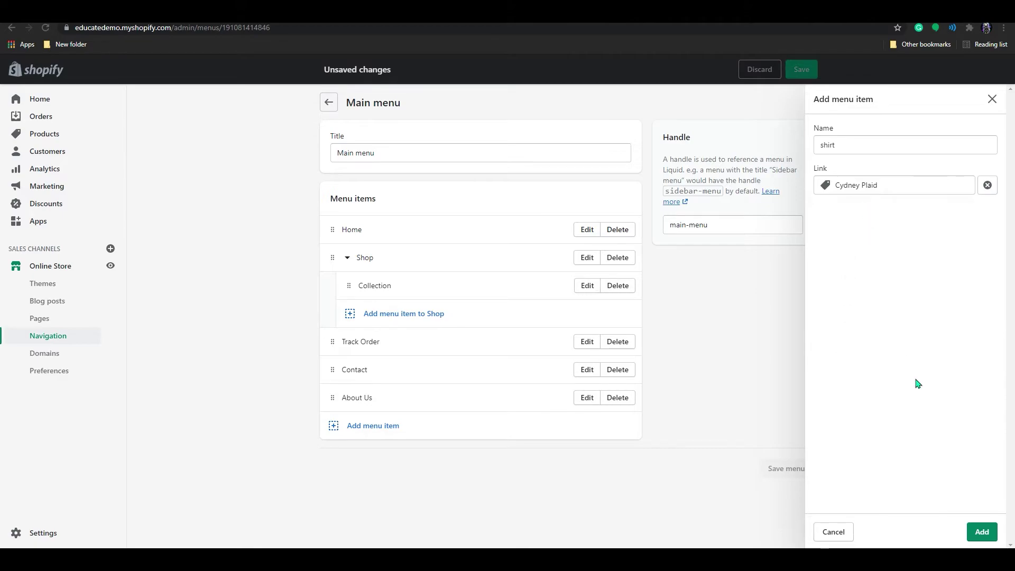
pyautogui.click(983, 533)
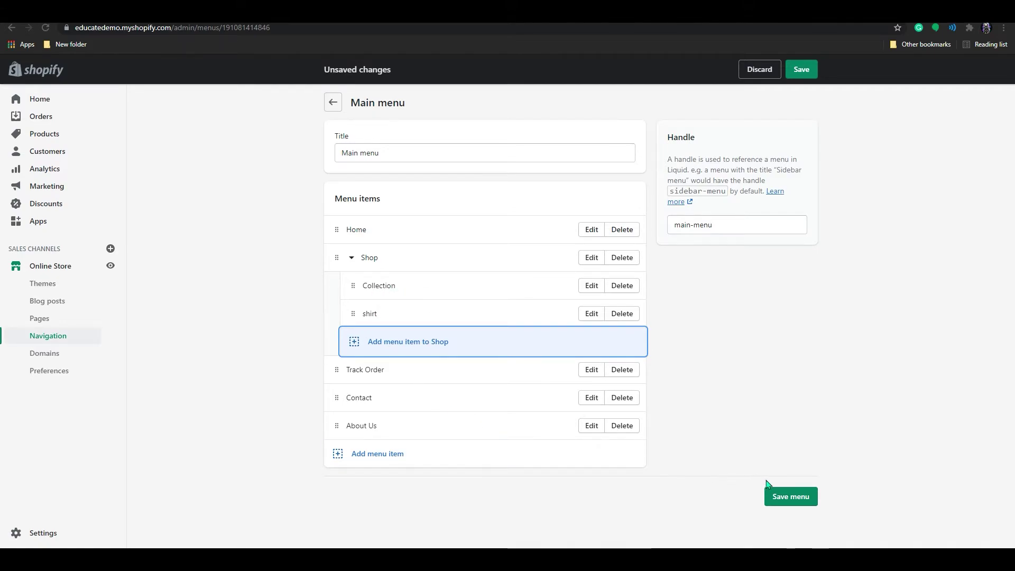
# Save the Main menu with Collection and shirt under Shop
pyautogui.click(791, 497)
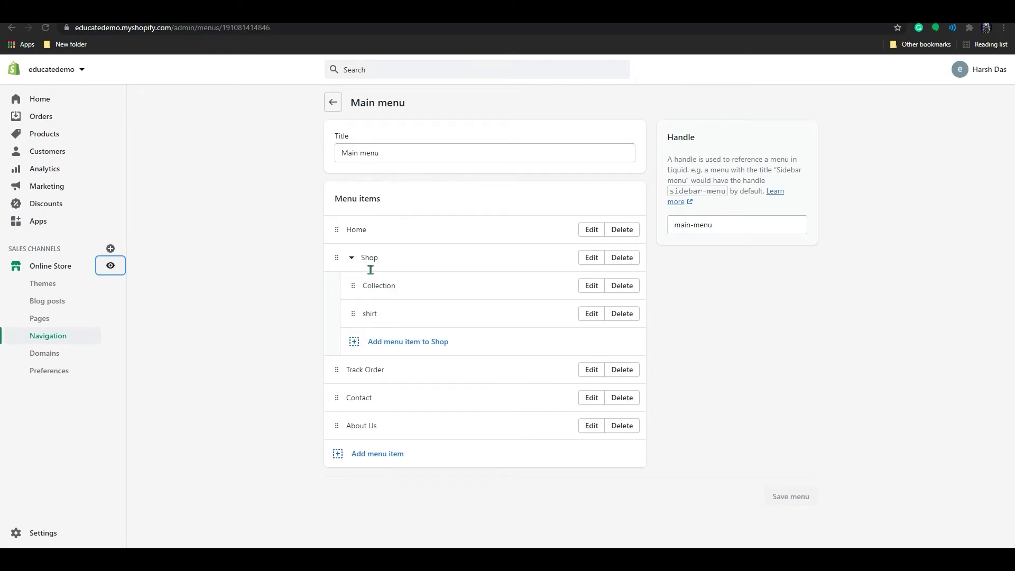
# Add a top-level 'cap' item linked to the 5 Panel Camp Cap product
pyautogui.click(411, 463)
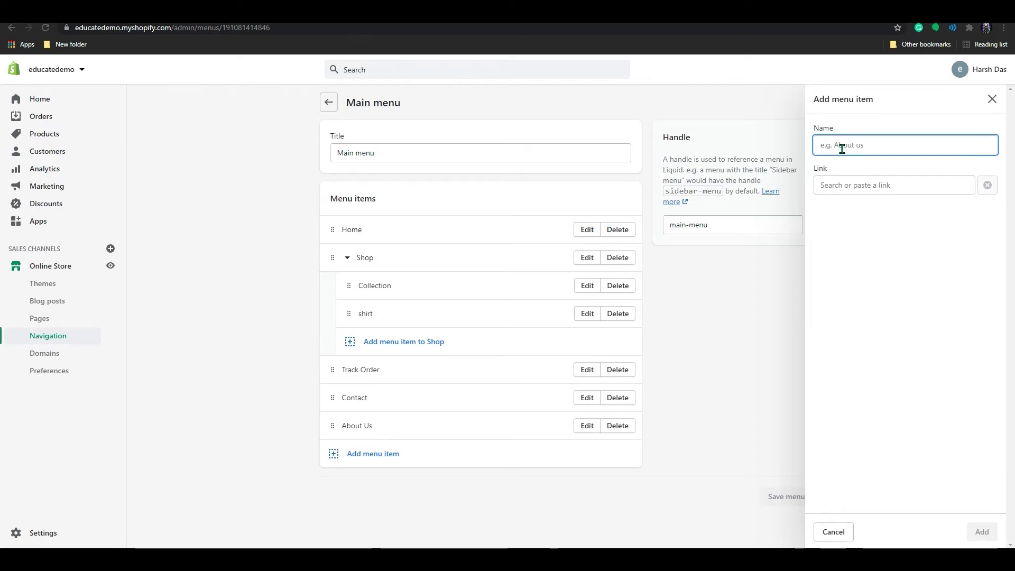
pyautogui.write('cap')
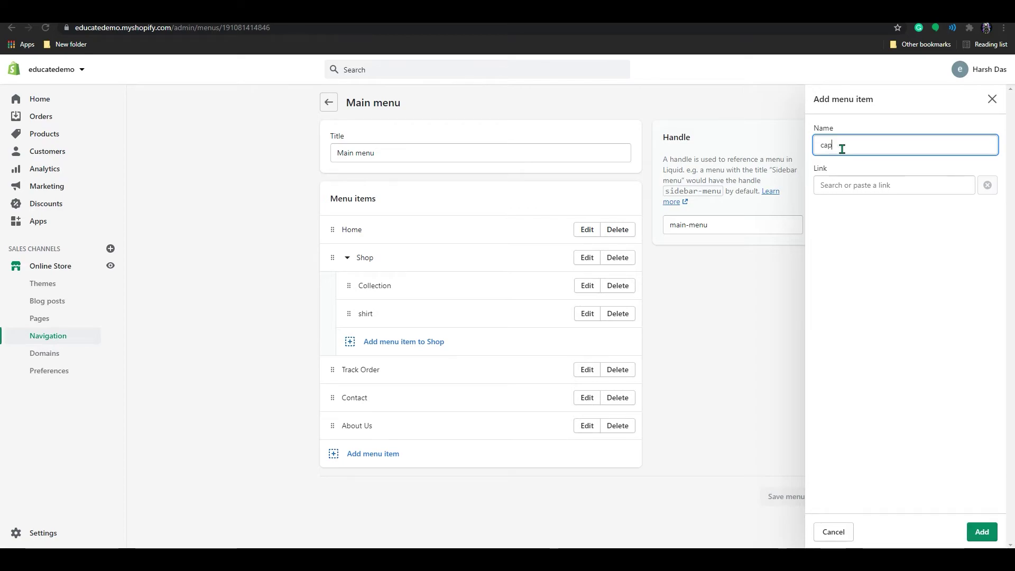
pyautogui.click(912, 188)
pyautogui.click(882, 276)
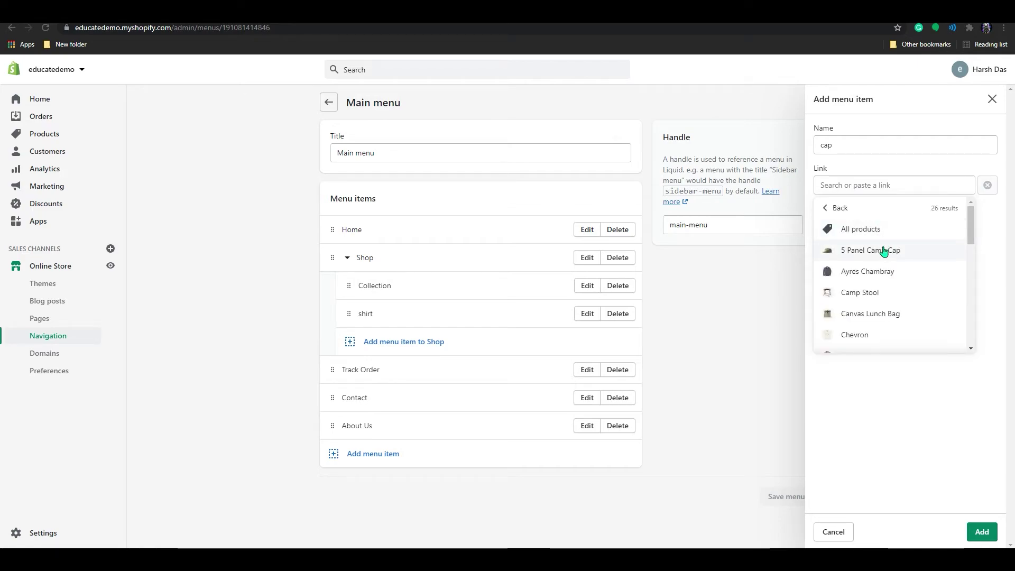
pyautogui.click(880, 252)
pyautogui.click(982, 531)
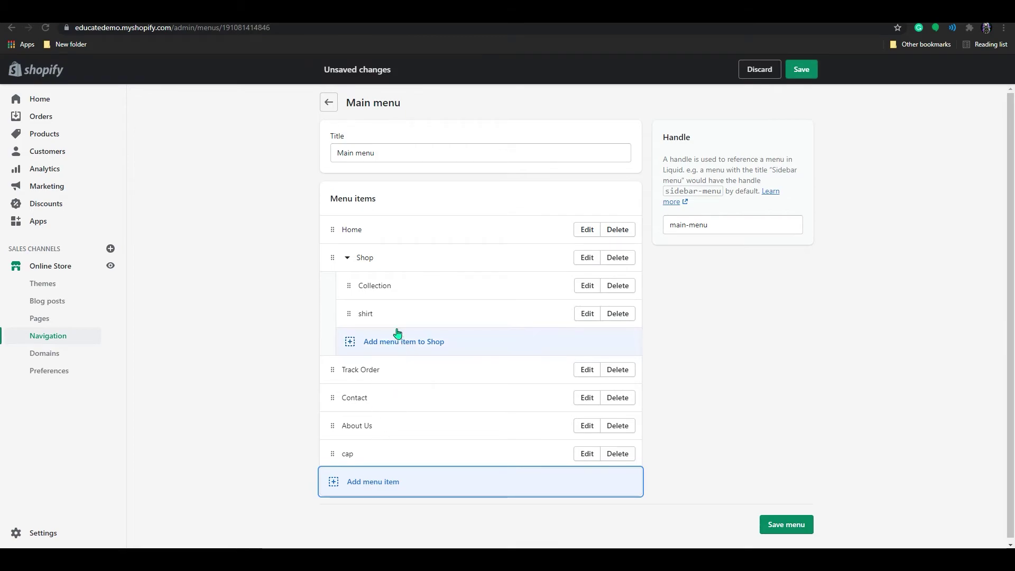
# Move cap under Collection inside Shop, expanding Collection to confirm the nesting
pyautogui.moveTo(337, 457); pyautogui.dragTo(398, 320)
pyautogui.click(363, 286)
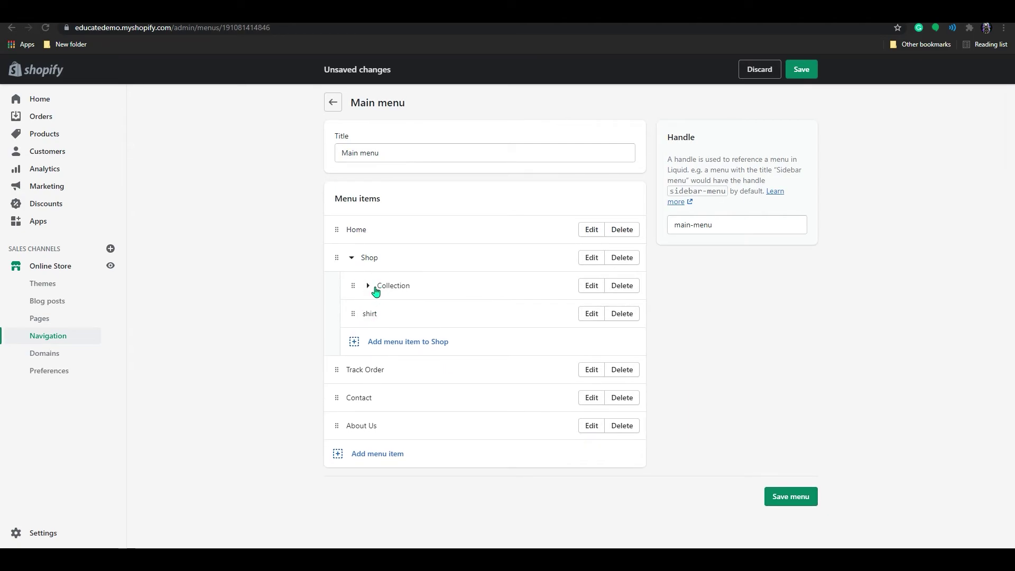
pyautogui.click(352, 259)
pyautogui.click(352, 259)
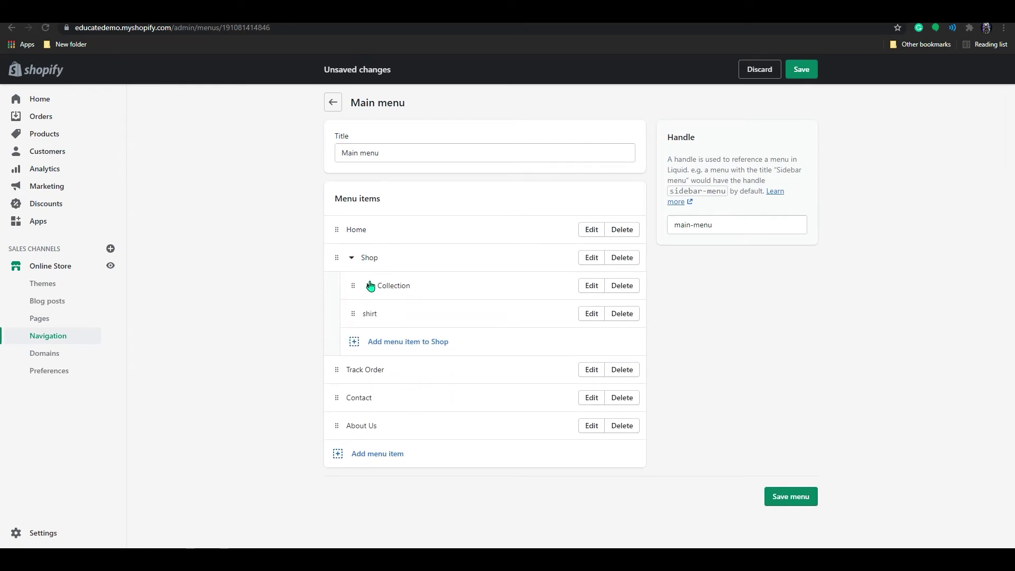
pyautogui.click(368, 287)
pyautogui.click(363, 286)
pyautogui.click(352, 259)
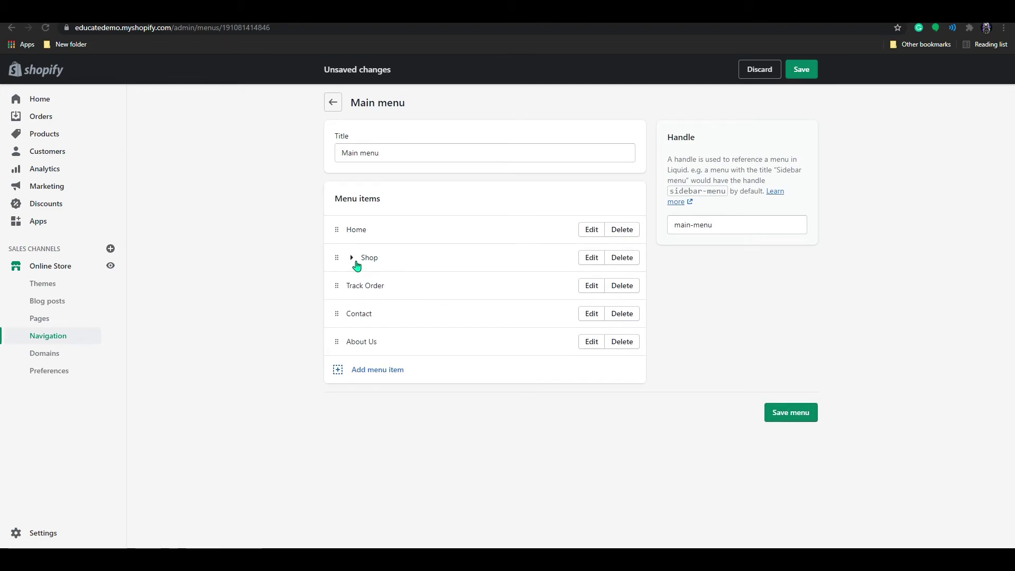
pyautogui.click(351, 259)
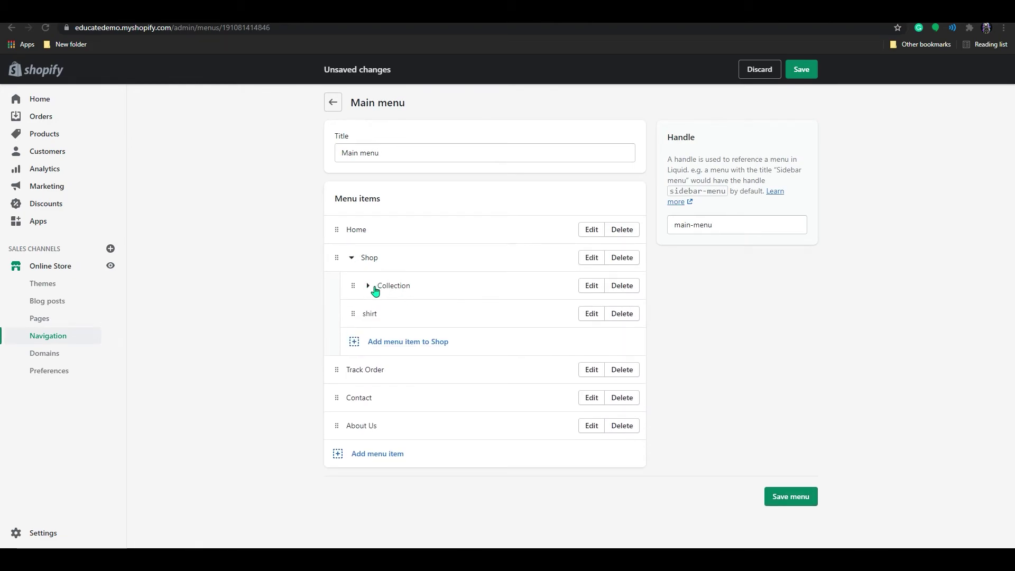
pyautogui.click(376, 287)
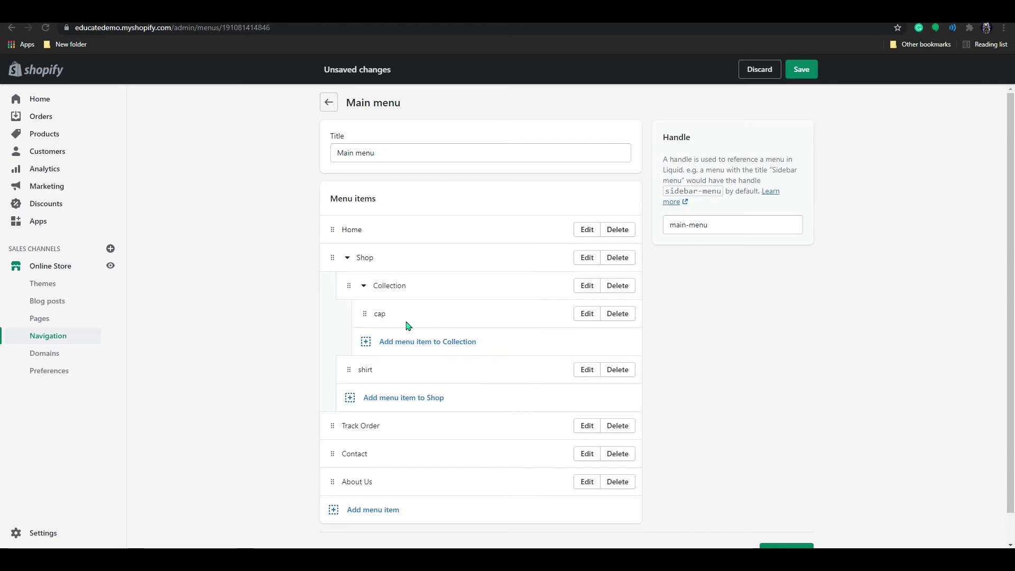
# Collapse the Shop items and save the nested Main menu
pyautogui.click(365, 286)
pyautogui.click(351, 258)
pyautogui.click(801, 412)
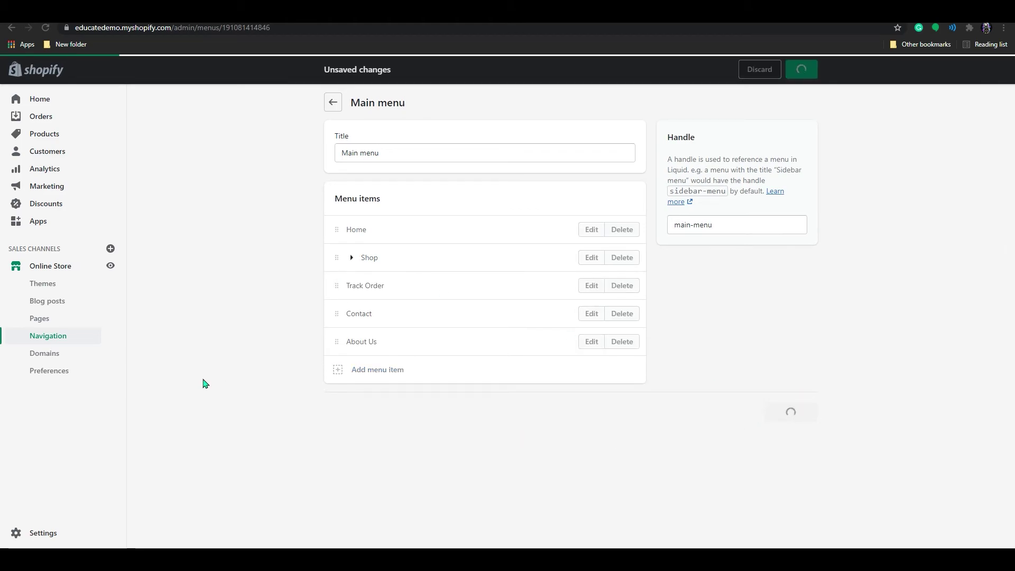
# Open the live storefront and reload it to show the new menu
pyautogui.click(111, 266)
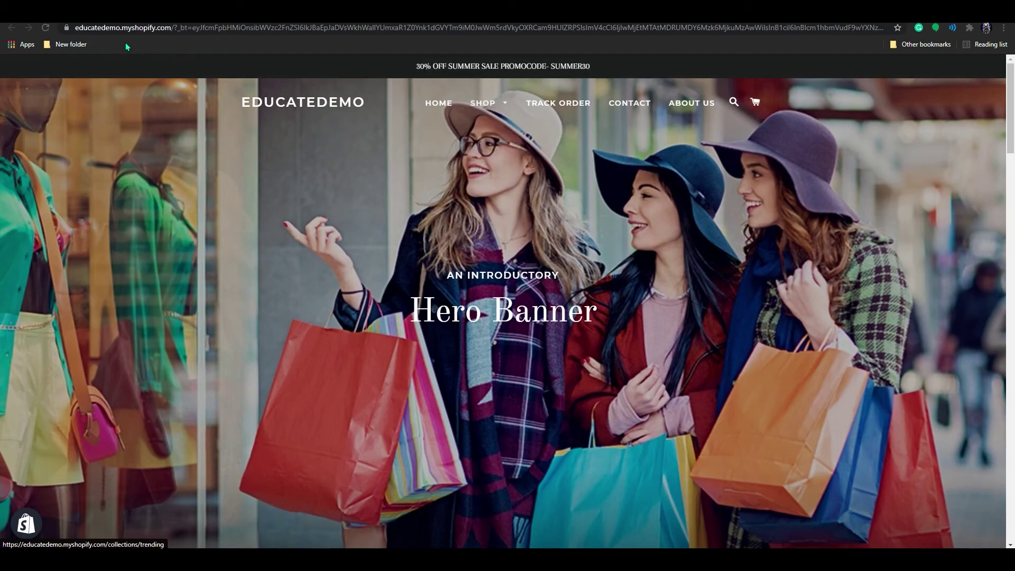
pyautogui.click(50, 30)
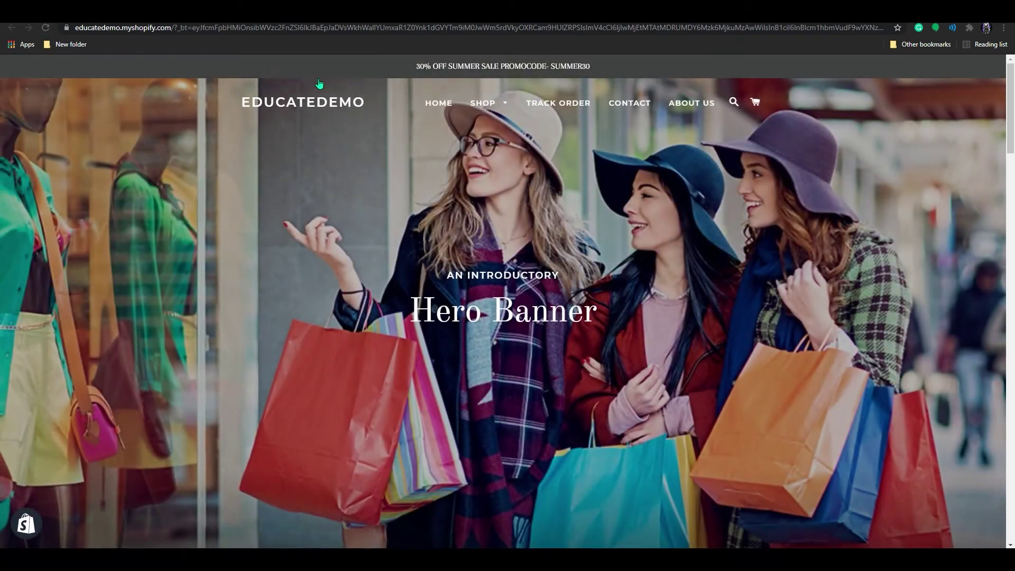
pyautogui.click(49, 26)
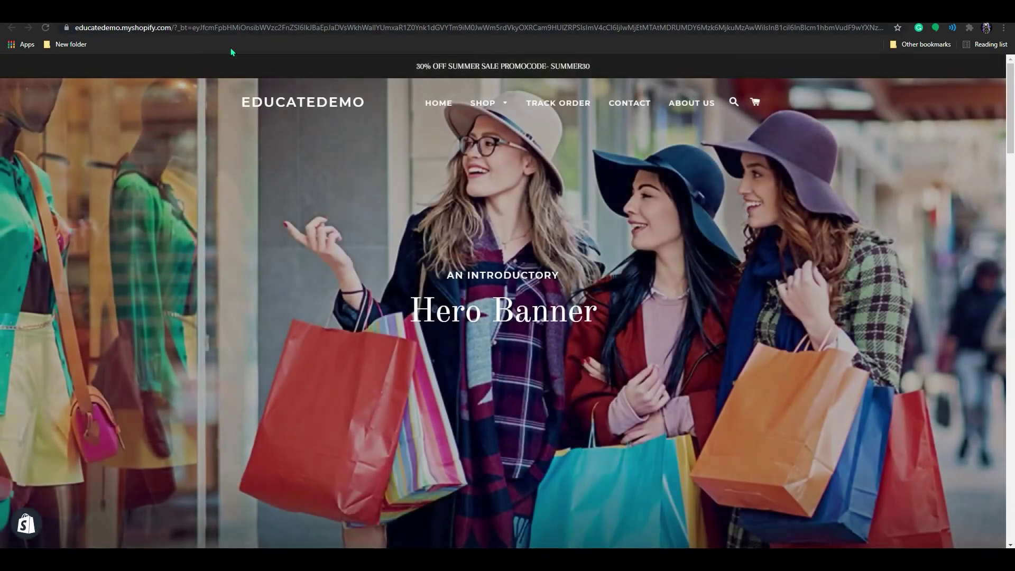
pyautogui.moveTo(510, 105)
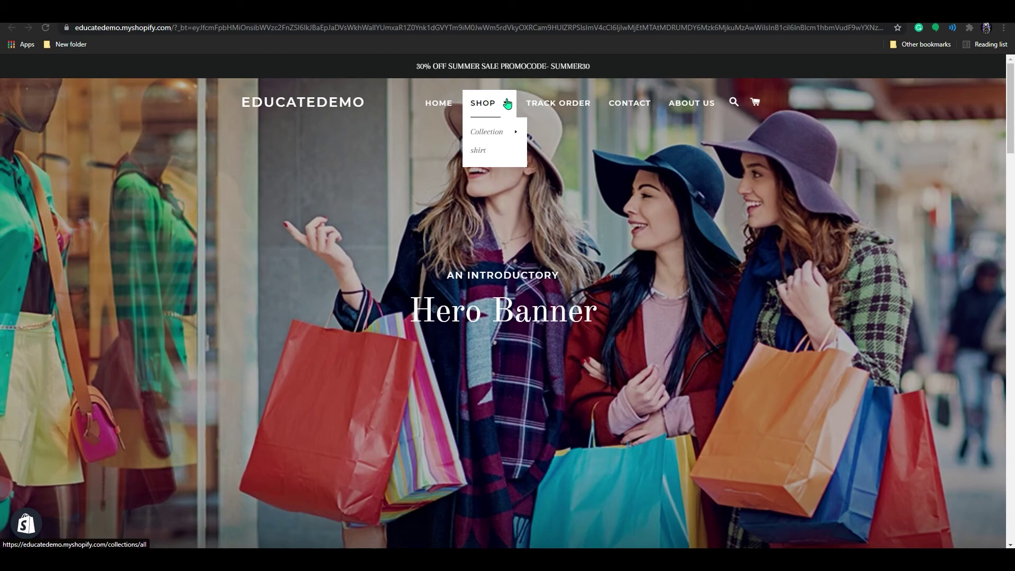
pyautogui.moveTo(512, 137)
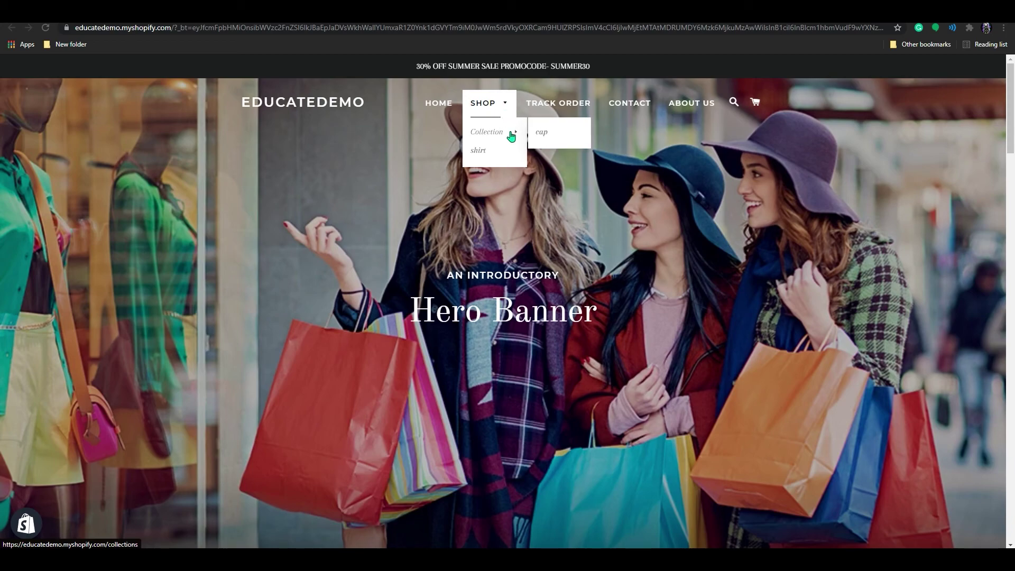